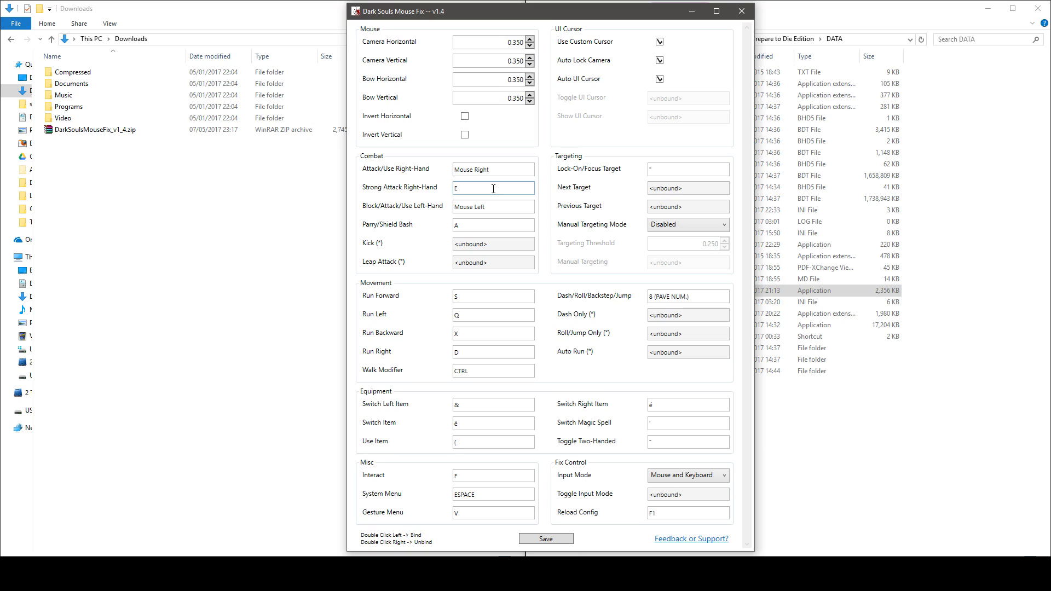
Bind Strong Attack Right-Hand to A, and rebind it to CTRL + Mouse Right
double_click(493, 188)
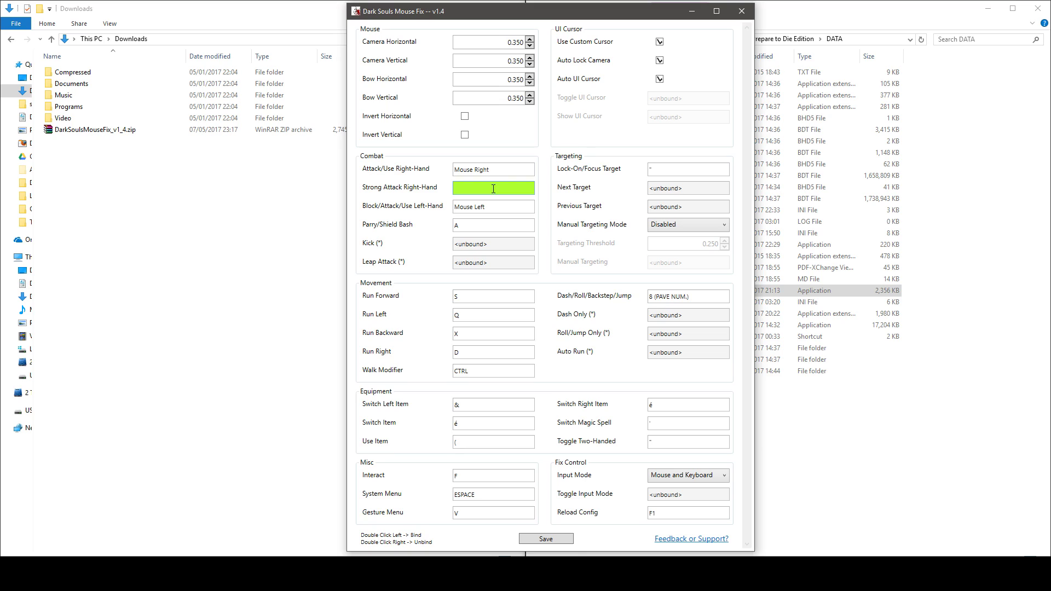
key("a")
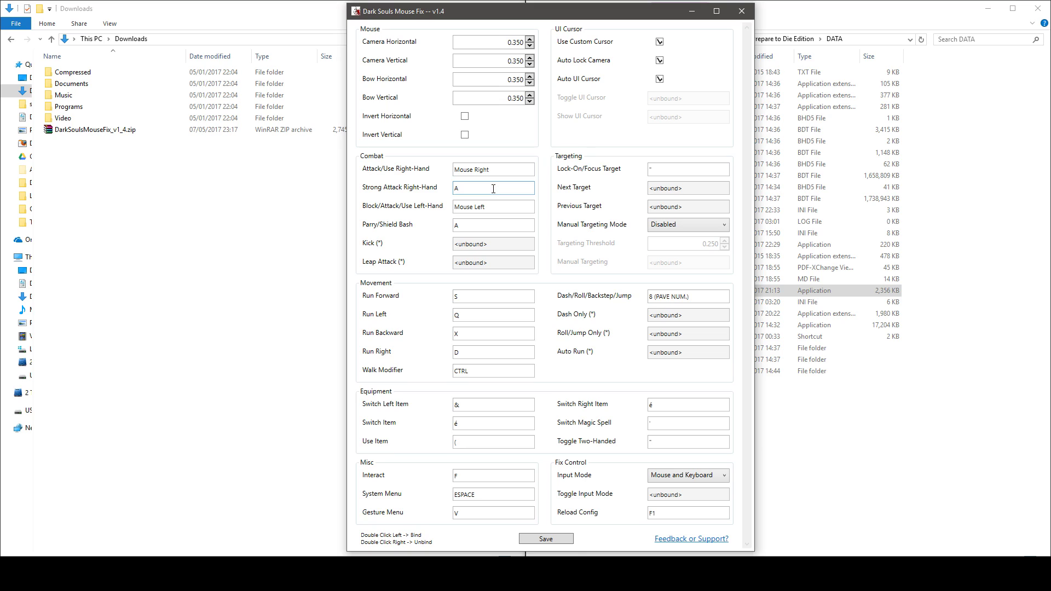
double_click(494, 188)
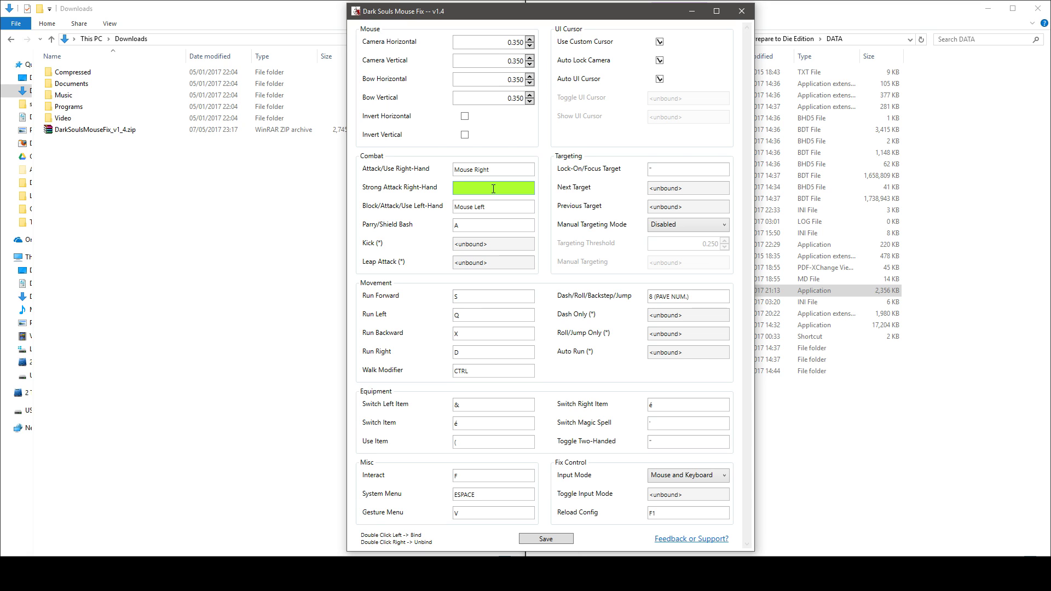
right_click(493, 189, "ctrl")
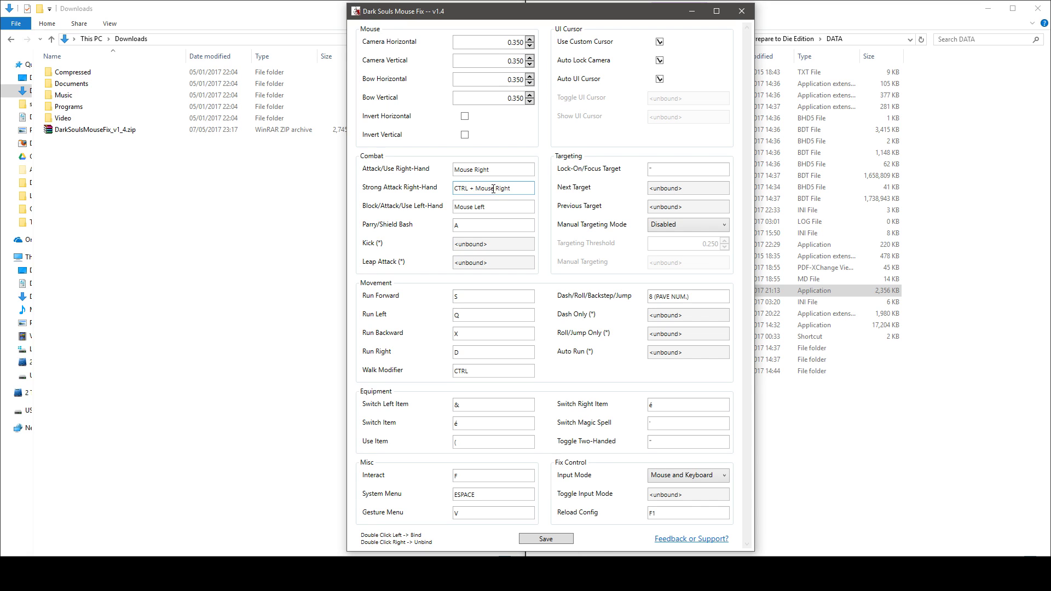
Rebind Strong Attack Right-Hand to A + Mouse Right, and replace that with Mouse Left + Mouse Right
double_click(526, 190)
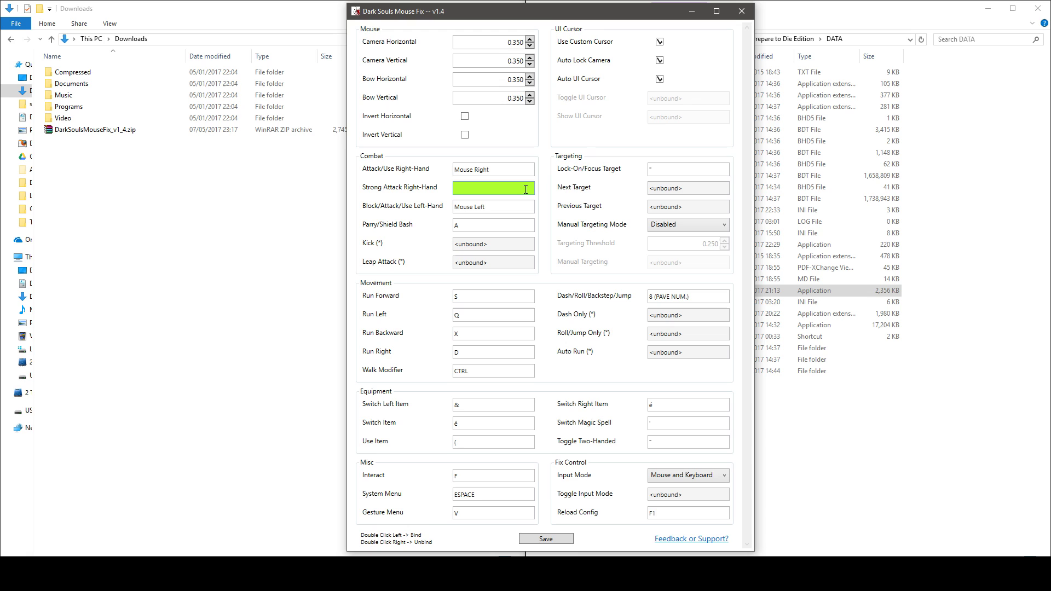
right_click(525, 189)
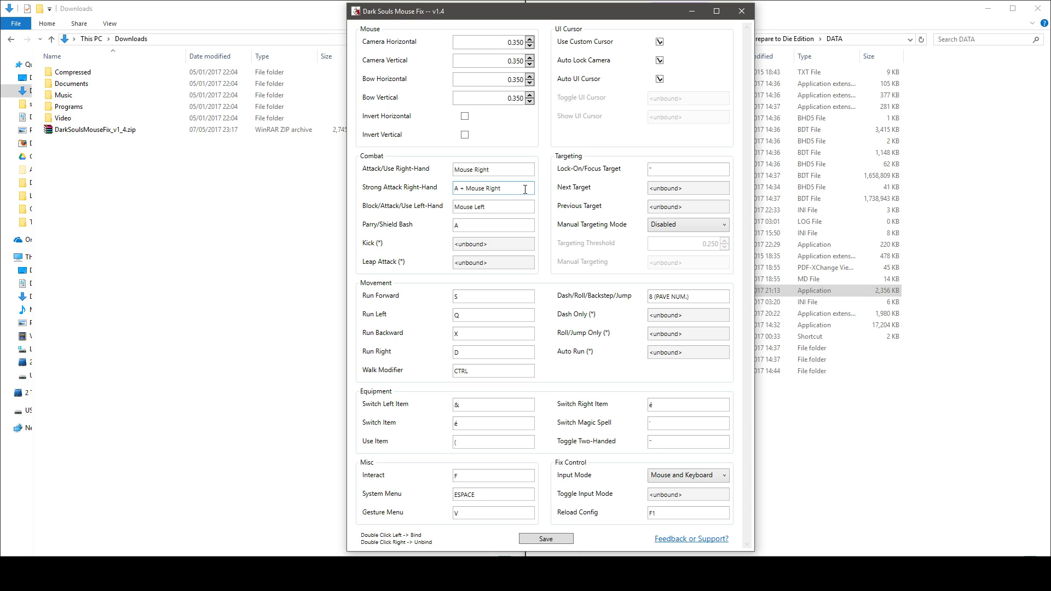
double_click(526, 190)
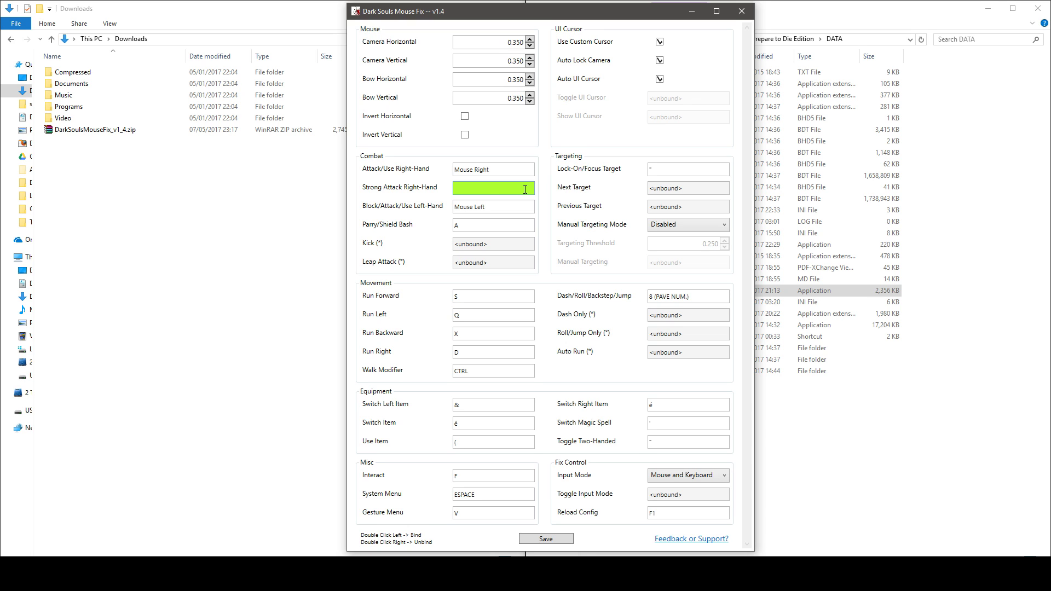
left_click(525, 190)
right_click(525, 189)
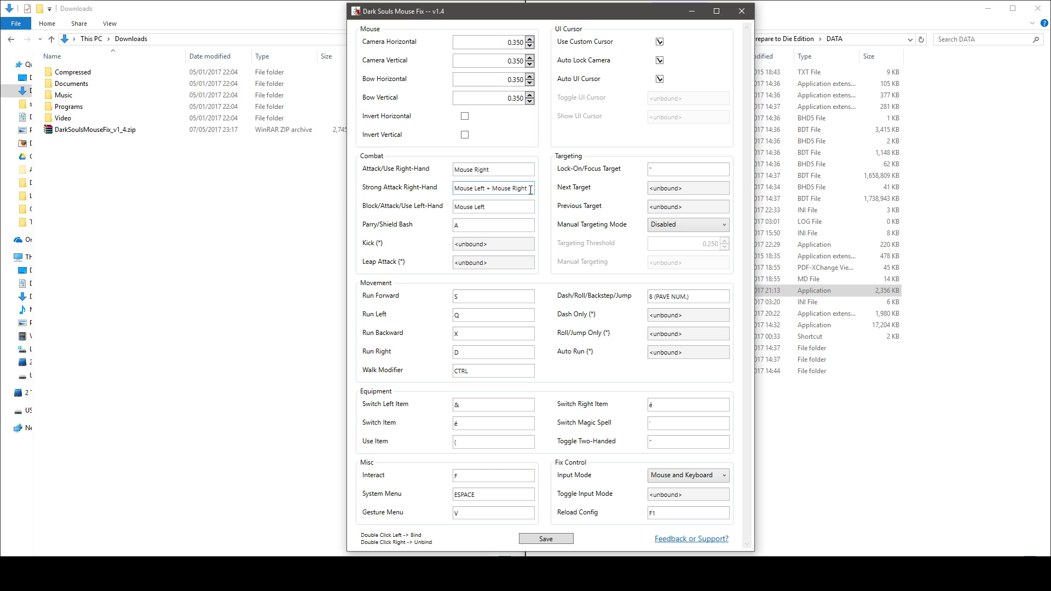
Set the Strong Attack Right-Hand binding to the combination A + Mouse Right
double_click(530, 190)
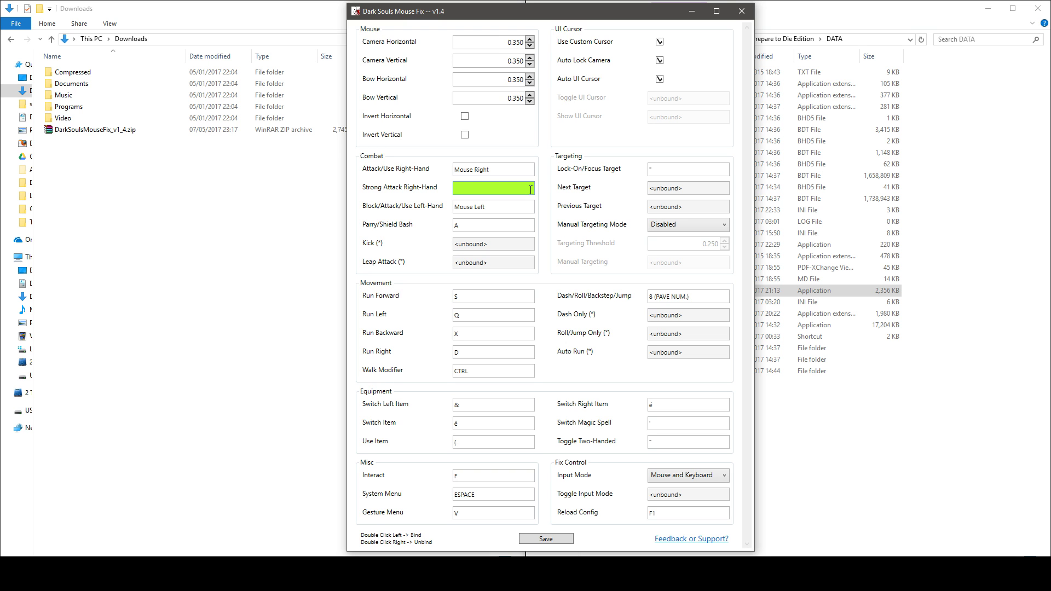
key("a")
right_click(531, 190)
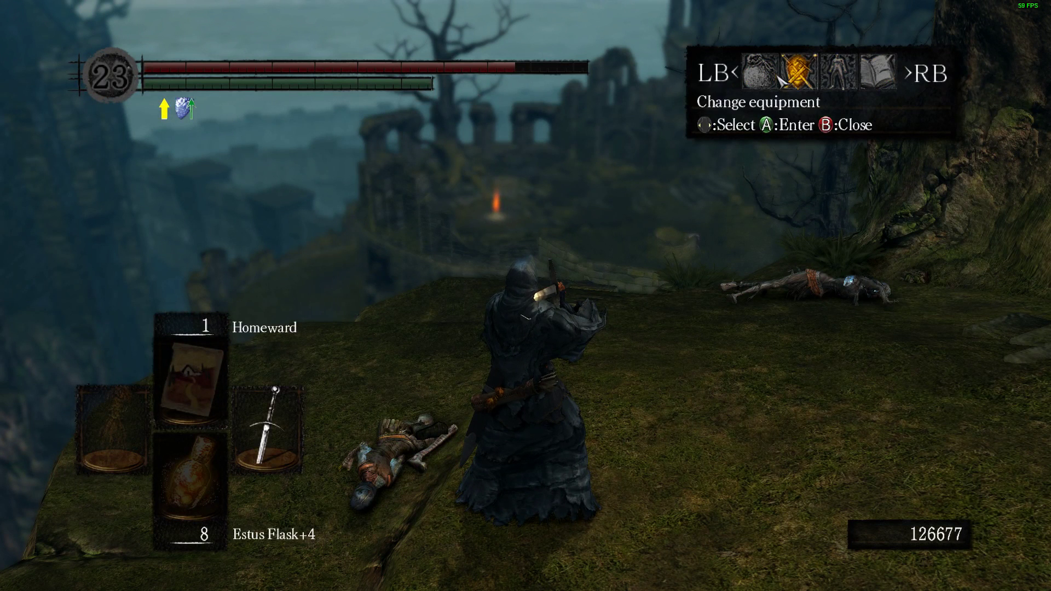
Open the in-game inventory, look through the list of consumable items, and close it
left_click(758, 80)
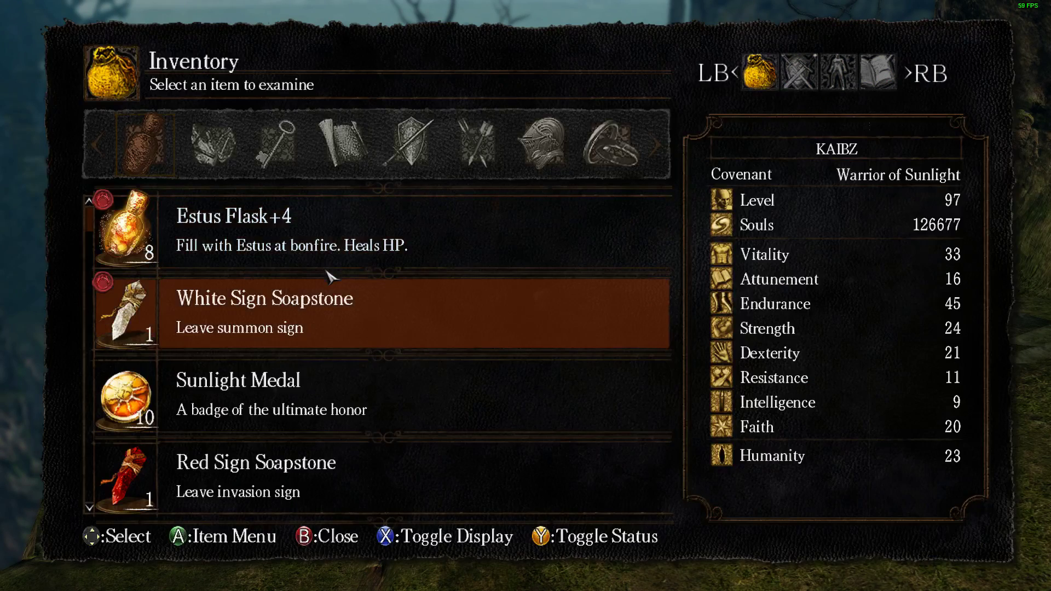
scroll(319, 327, "down", 4)
scroll(319, 327, "down", 14)
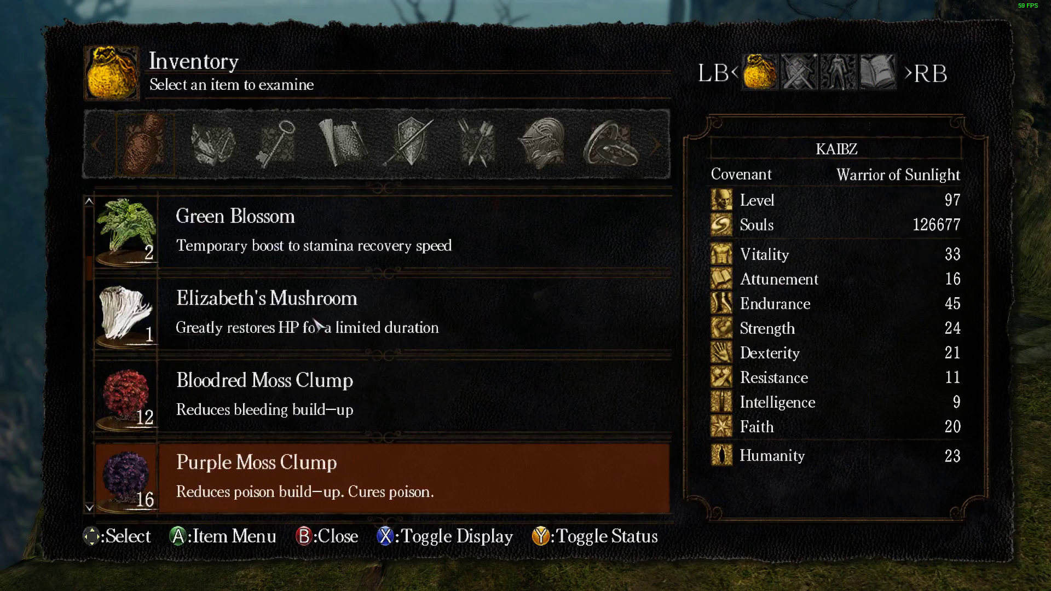
scroll(455, 327, "down", 2)
scroll(469, 329, "up", 6)
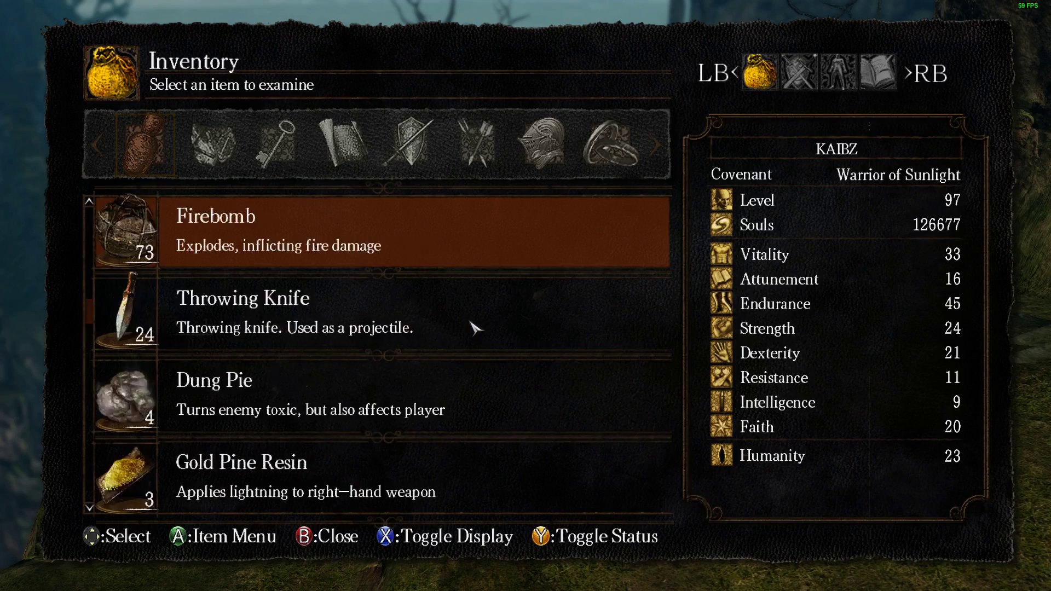
scroll(469, 328, "down", 3)
scroll(476, 328, "up", 5)
scroll(476, 329, "down", 14)
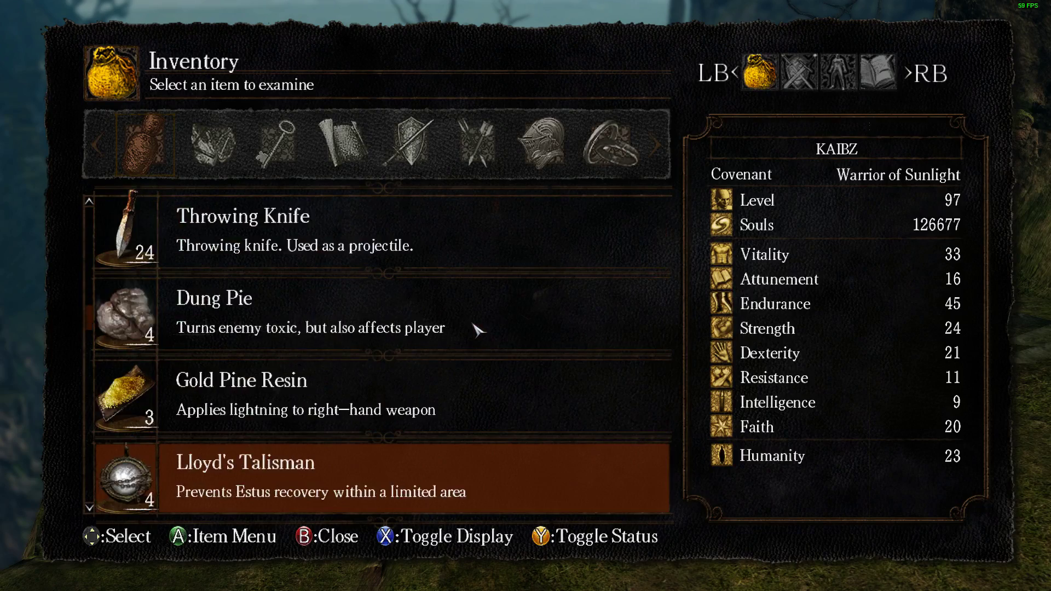
key("Escape")
key("w")
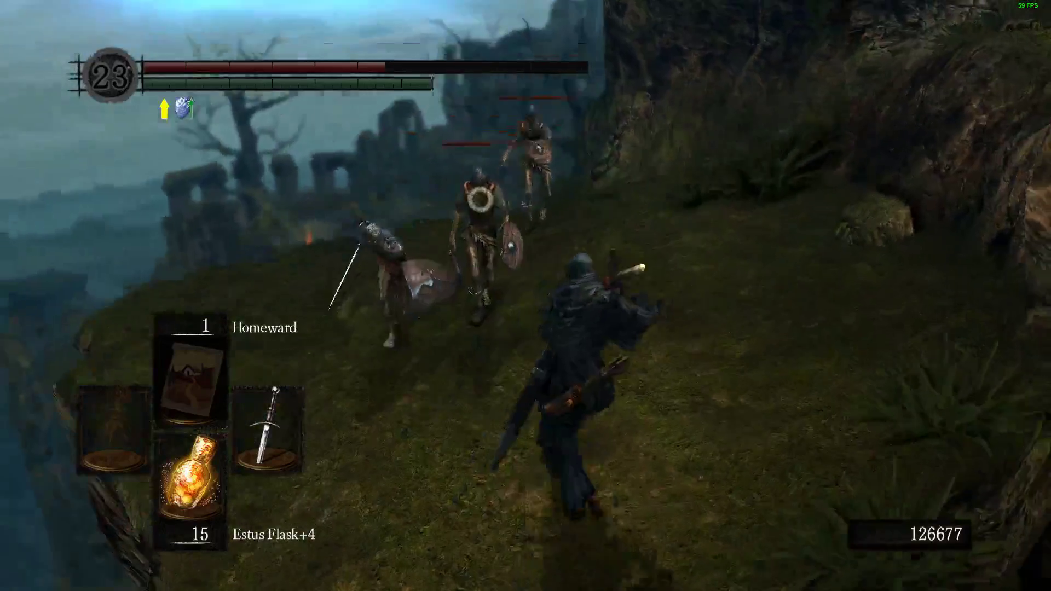
key("space")
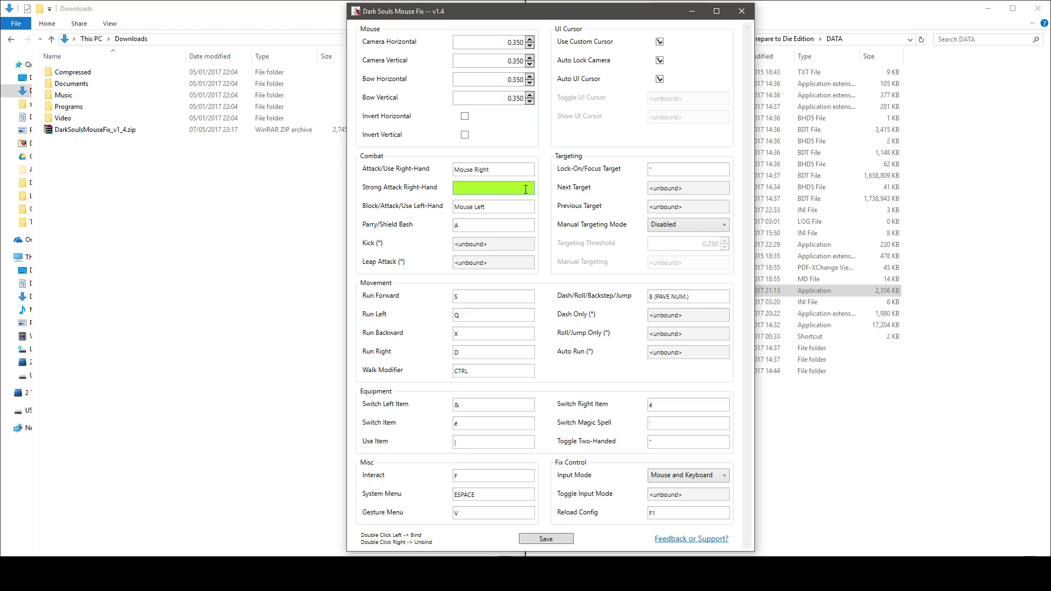
Return to the Dark Souls Mouse Fix settings and bind Strong Attack Right-Hand to A + Mouse Right
key("a")
right_click(526, 189)
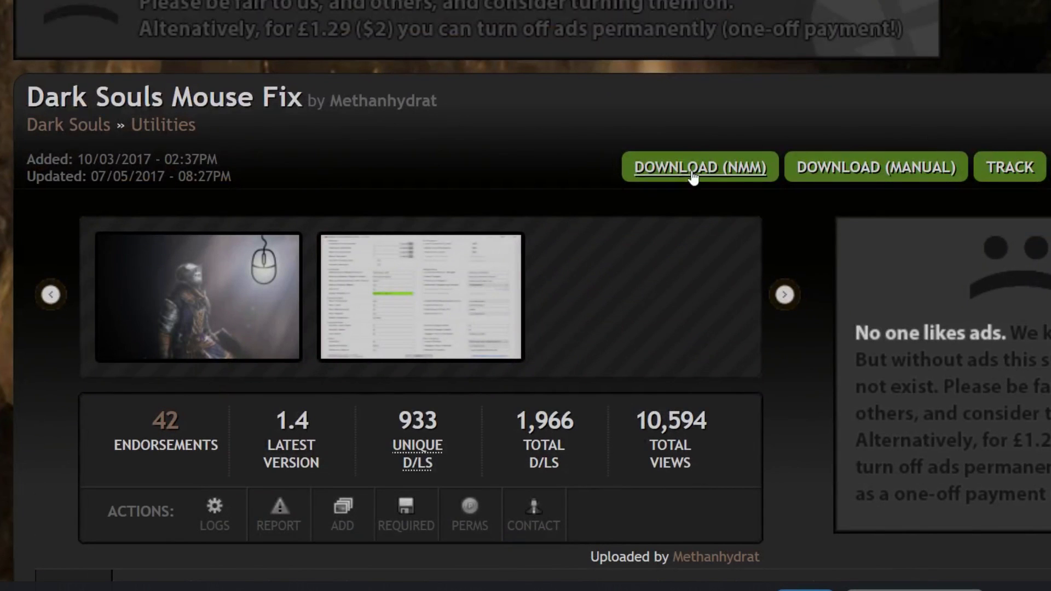
Start the manual download of Dark Souls Mouse Fix and open the DarkSoulsMouseFix_v1_4.zip archive in Downloads
left_click(853, 171)
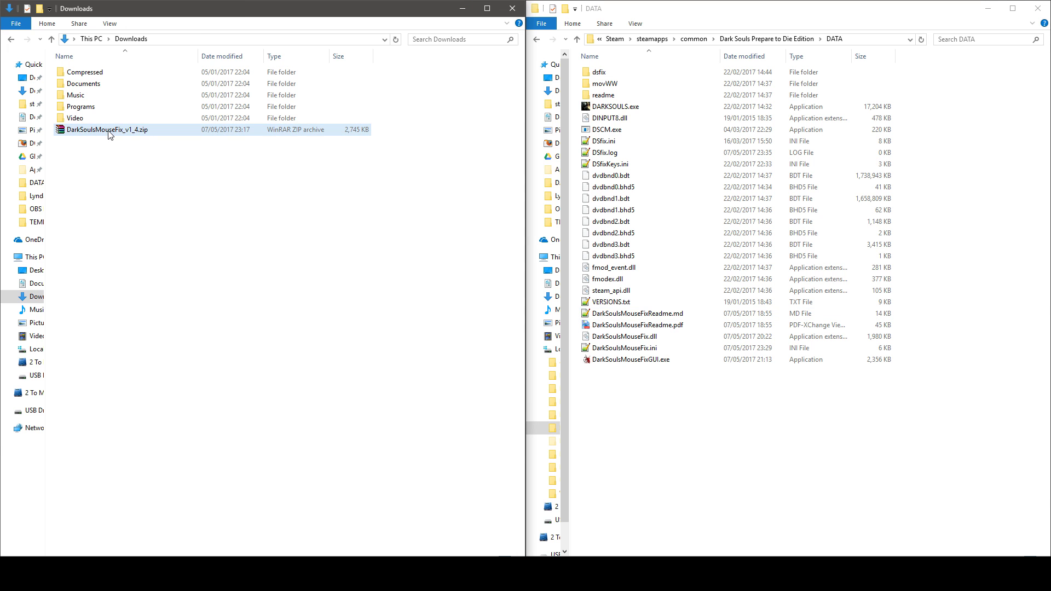
double_click(110, 131)
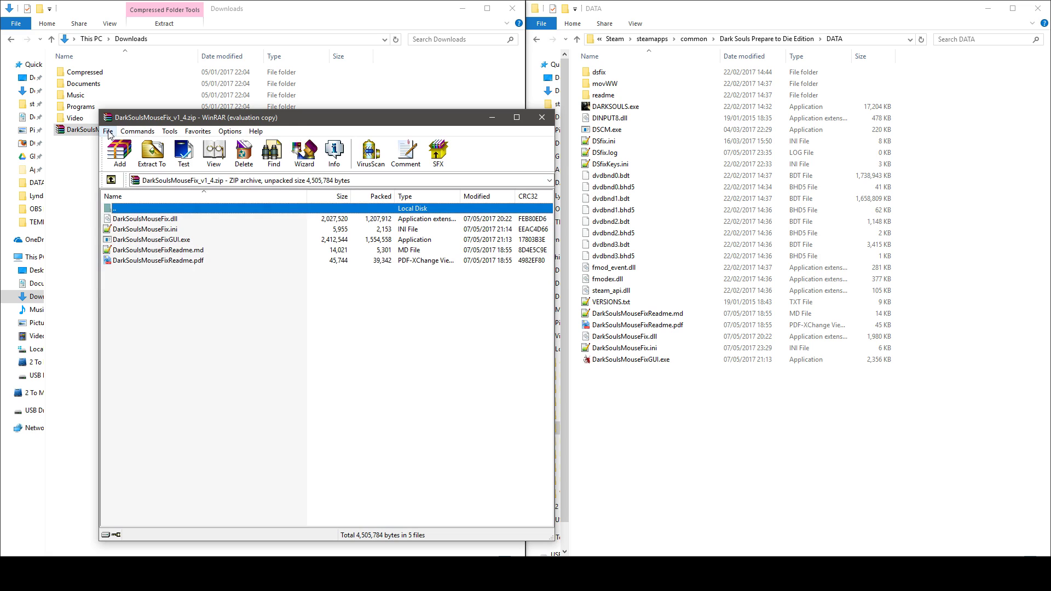
Sort the game's DATA folder by name in descending order and copy all files from the archive into it
left_click(643, 56)
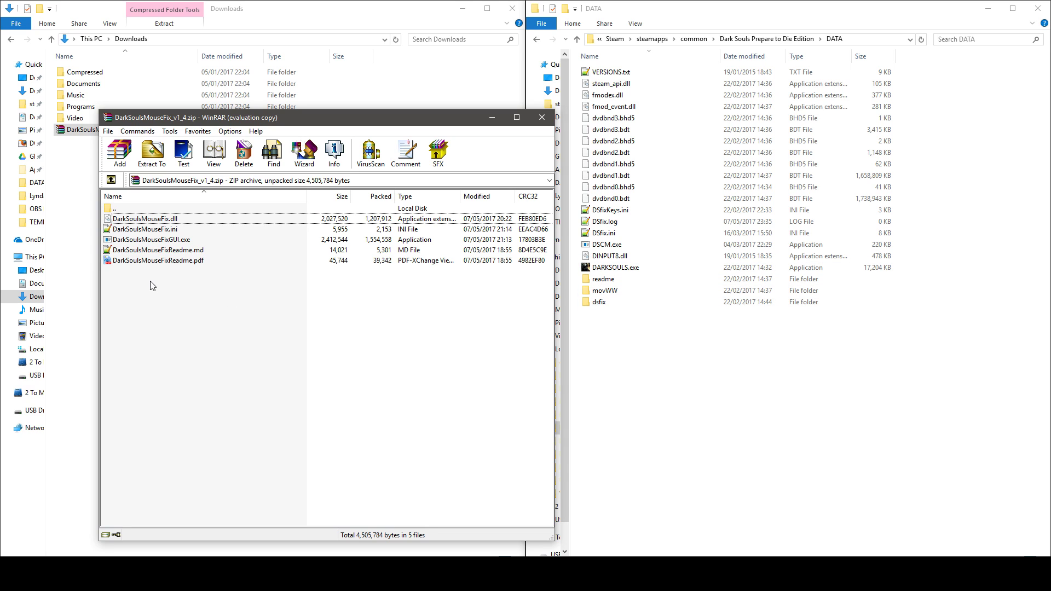
left_click_drag(150, 279, 629, 345)
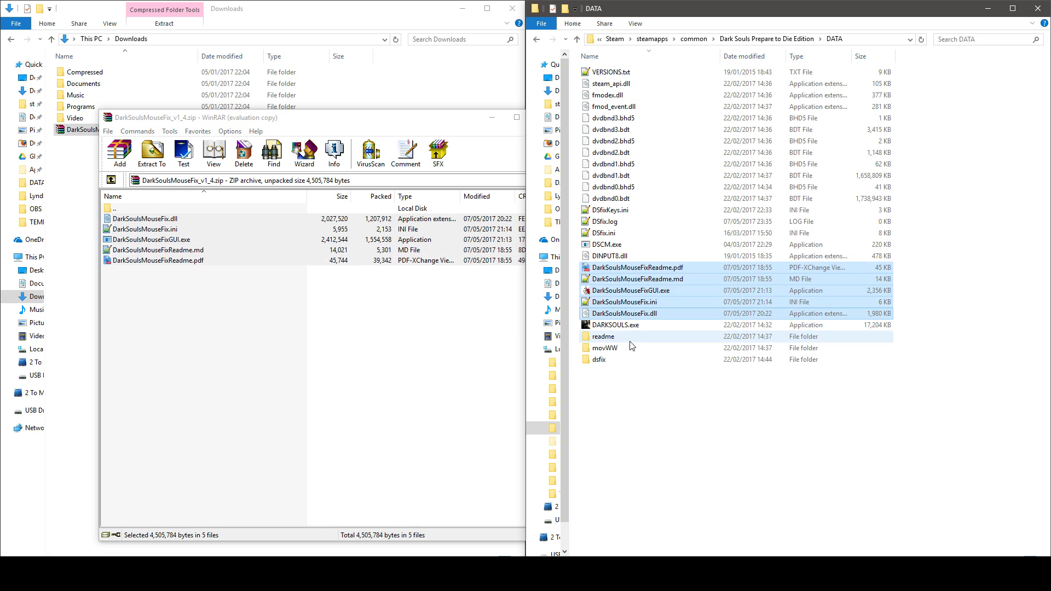
left_click(637, 411)
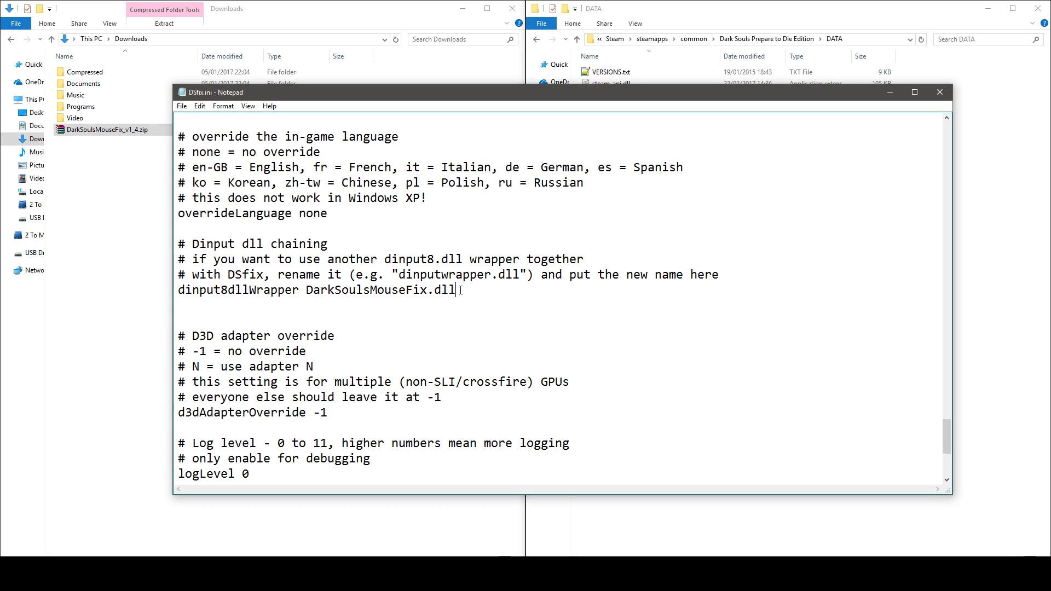
Check the dinput8dllWrapper line in DSfix.ini for the DarkSoulsMouseFix.dll entry
left_click_drag(461, 291, 167, 296)
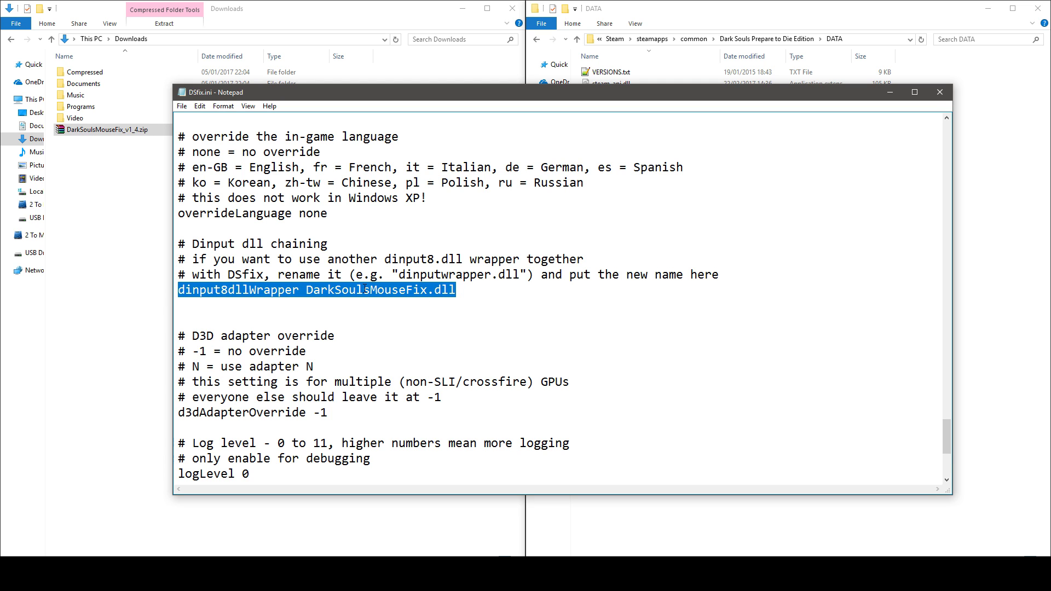
left_click(465, 292)
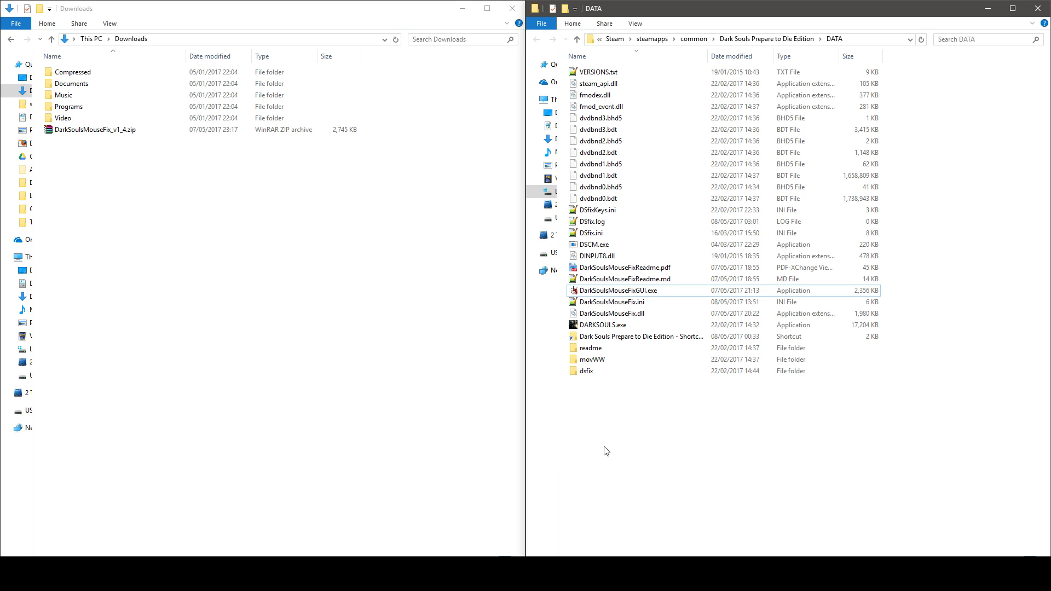
Launch DarkSoulsMouseFixGUI.exe from the DATA folder and move its window to the middle of the screen
double_click(629, 291)
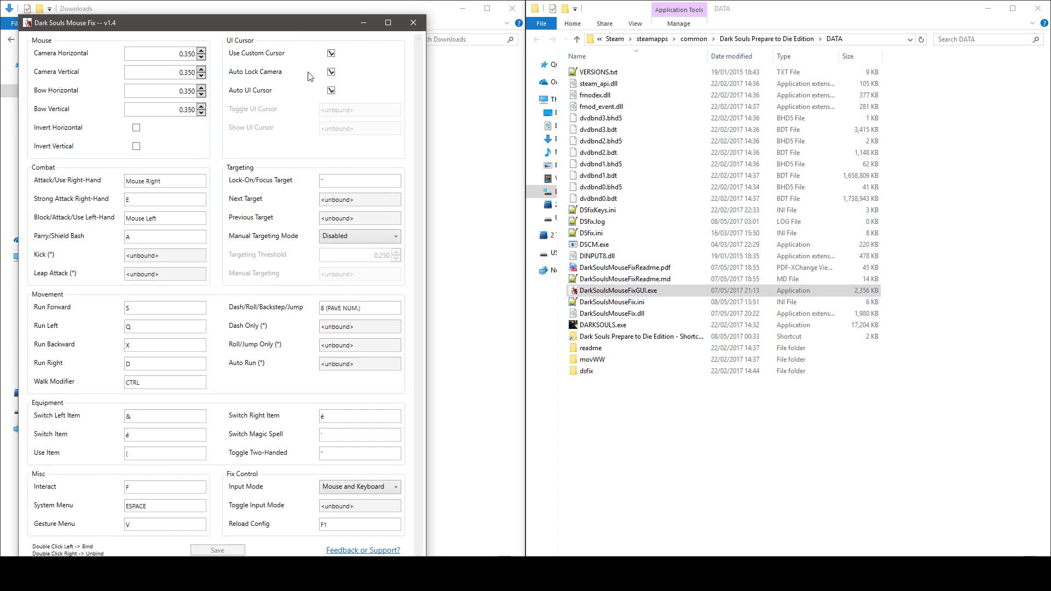
left_click_drag(293, 35, 614, 26)
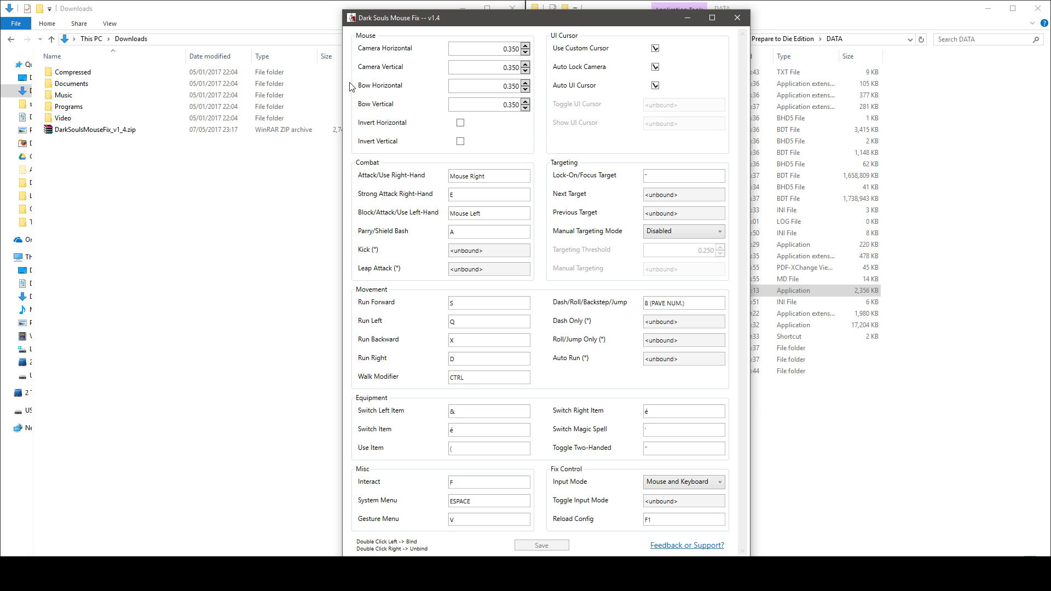
Review the descriptions of the mouse, UI cursor and combat settings
mouse_move(389, 75)
mouse_move(586, 50)
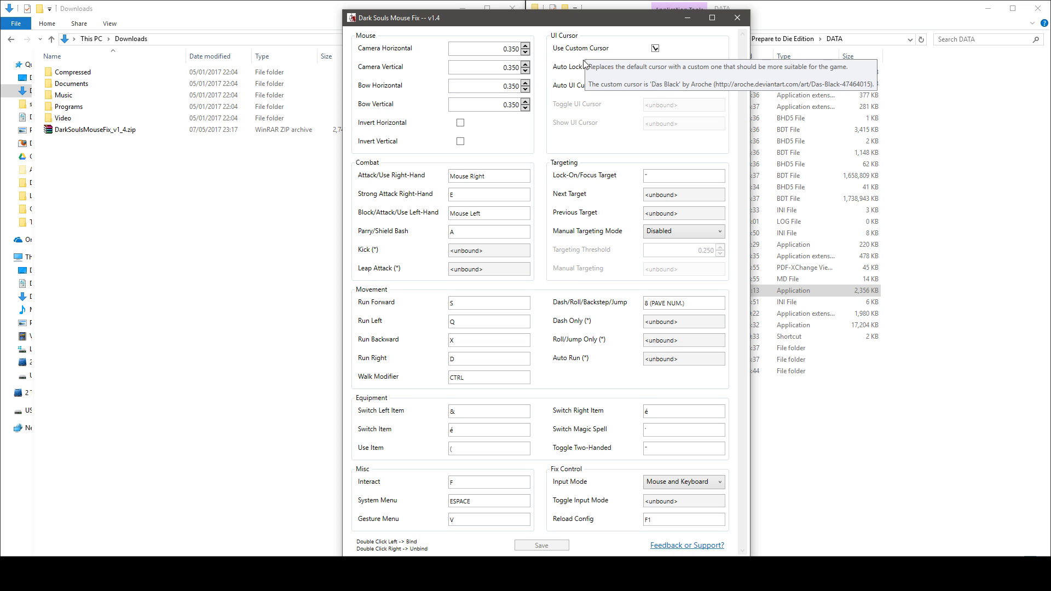
mouse_move(584, 73)
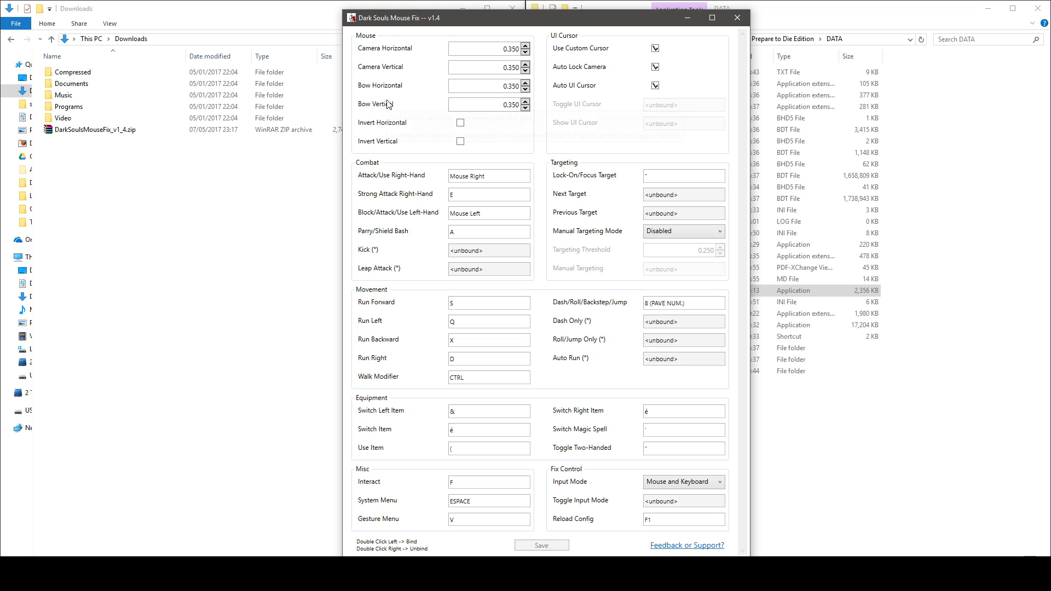
mouse_move(392, 127)
mouse_move(374, 175)
mouse_move(377, 276)
Bind Strong Attack Right-Hand to E, unbind it, and bind it to E again
double_click(457, 195)
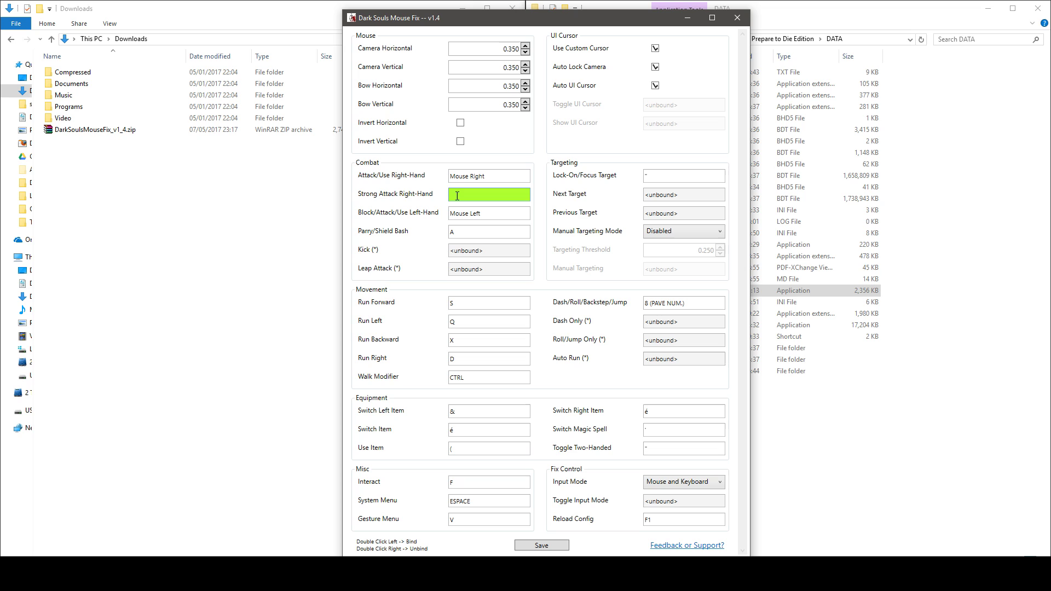
key("e")
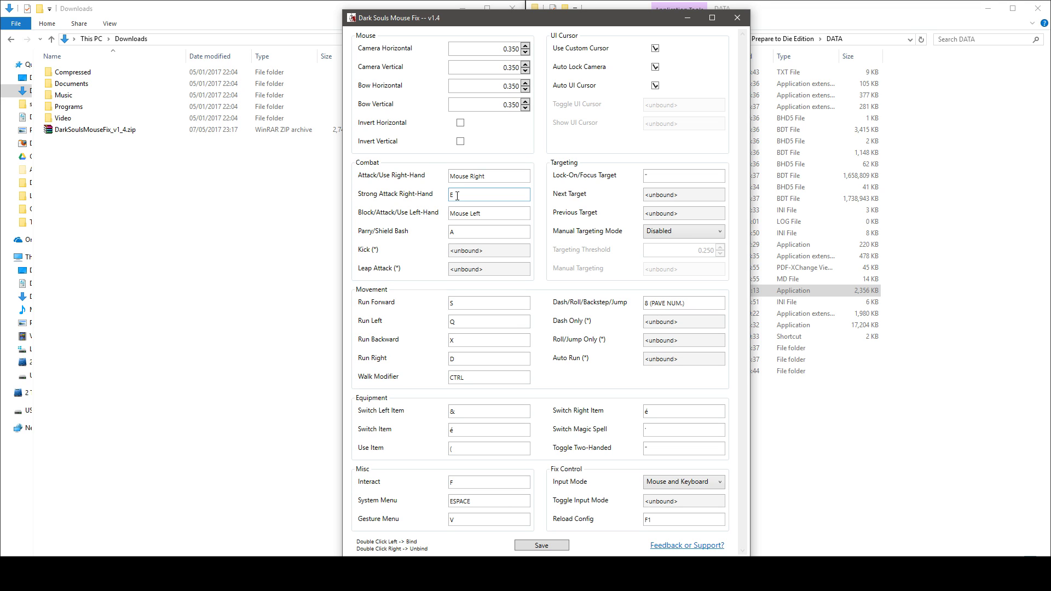
right_click(457, 196)
right_click(457, 196)
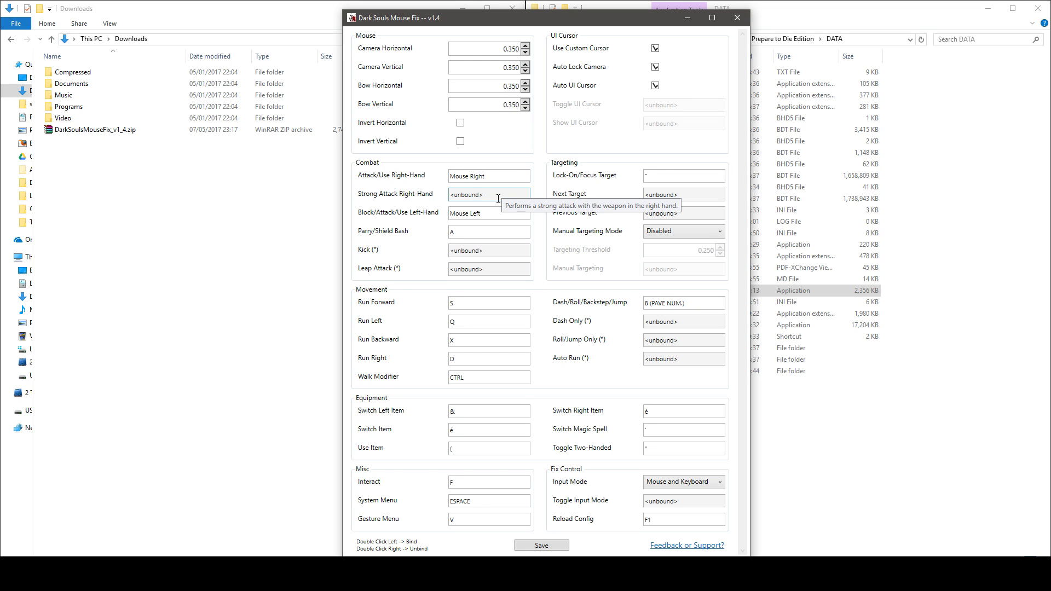
double_click(463, 196)
key("e")
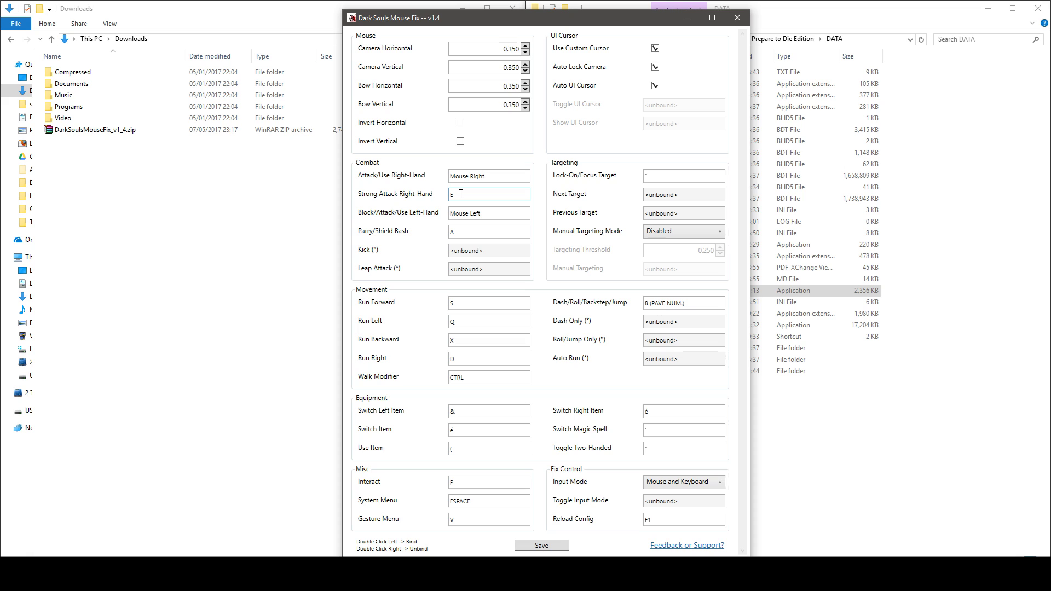
Rebind Strong Attack Right-Hand to CTRL + E, and replace that with the combination E + R
double_click(461, 194)
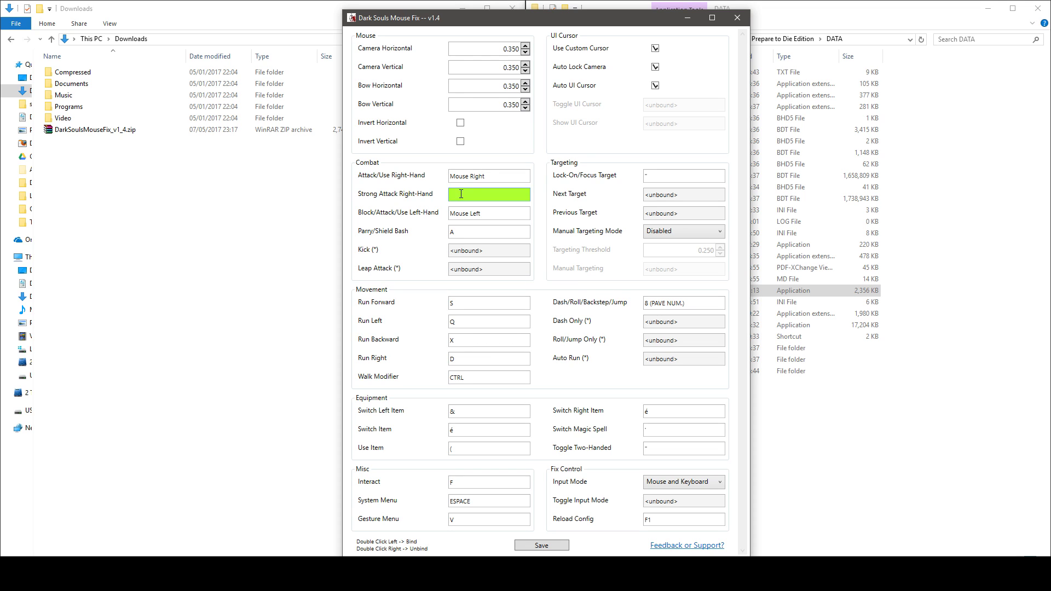
key("ctrl+e")
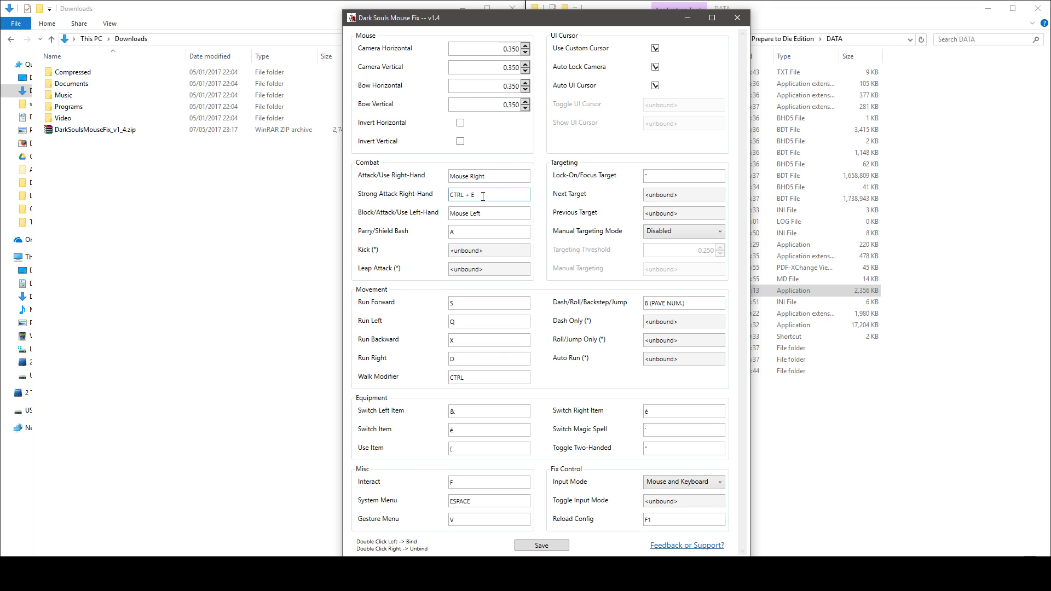
double_click(483, 196)
key("e+r")
Bind Strong Attack Right-Hand to Mouse Left + Mouse Right, and replace that combination with E
double_click(479, 198)
left_click(478, 195)
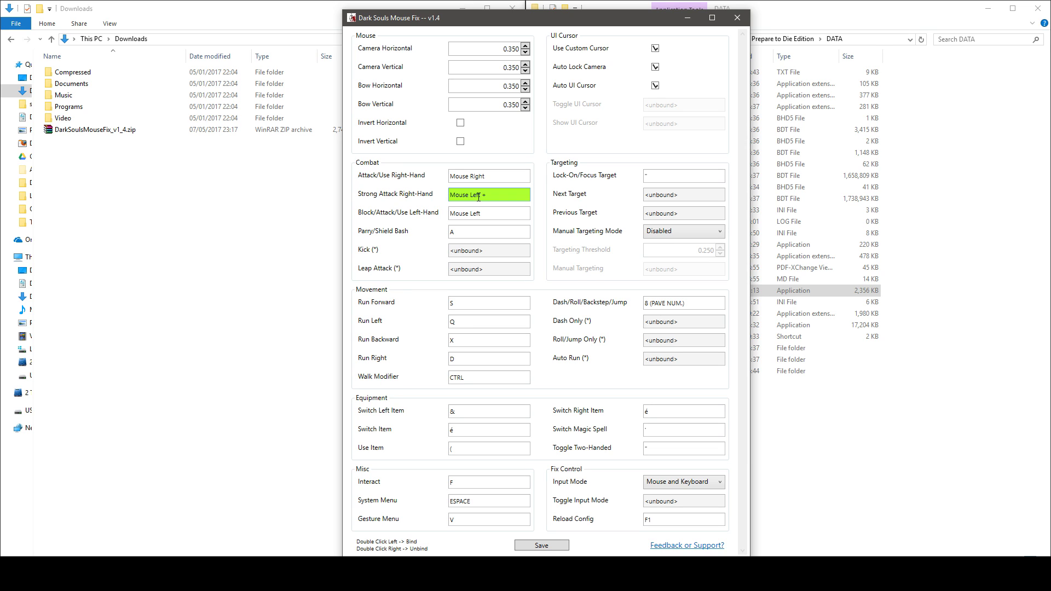
right_click(478, 195)
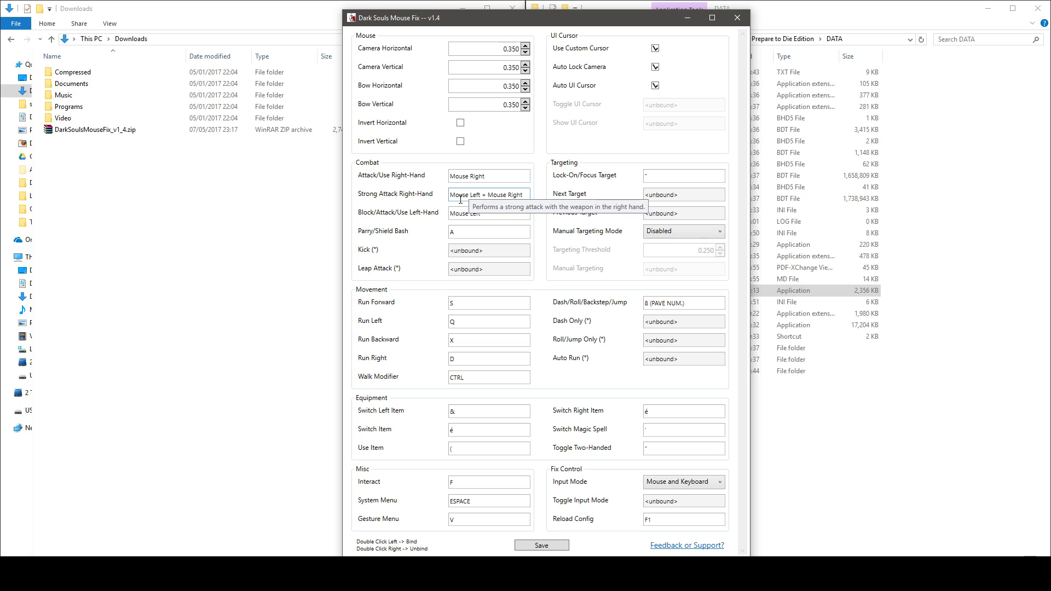
double_click(460, 200)
key("e")
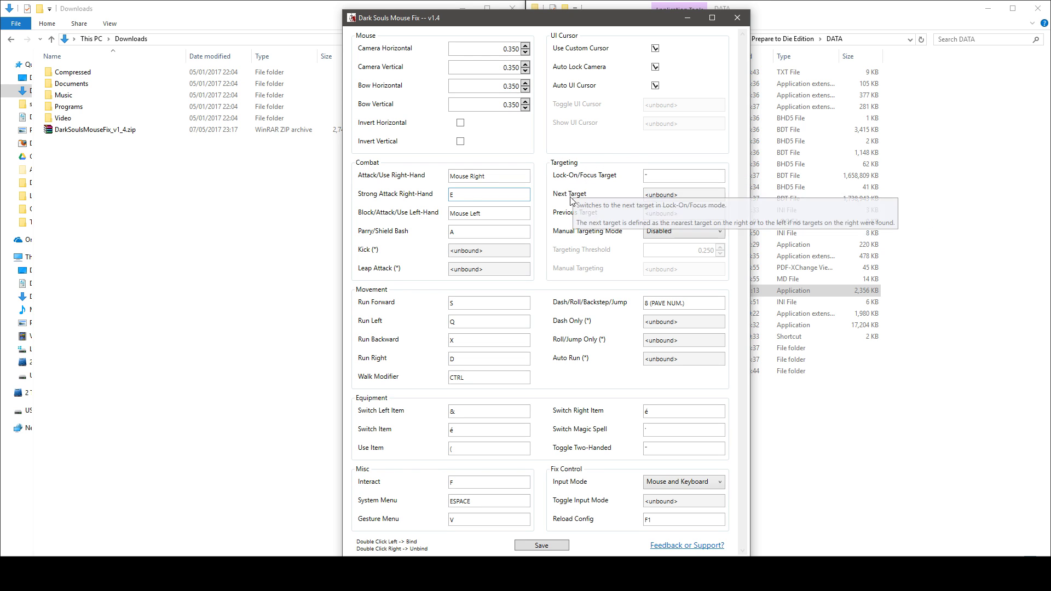
Review the Manual Targeting Mode options and the descriptions of the dash, roll and auto run bindings
mouse_move(564, 230)
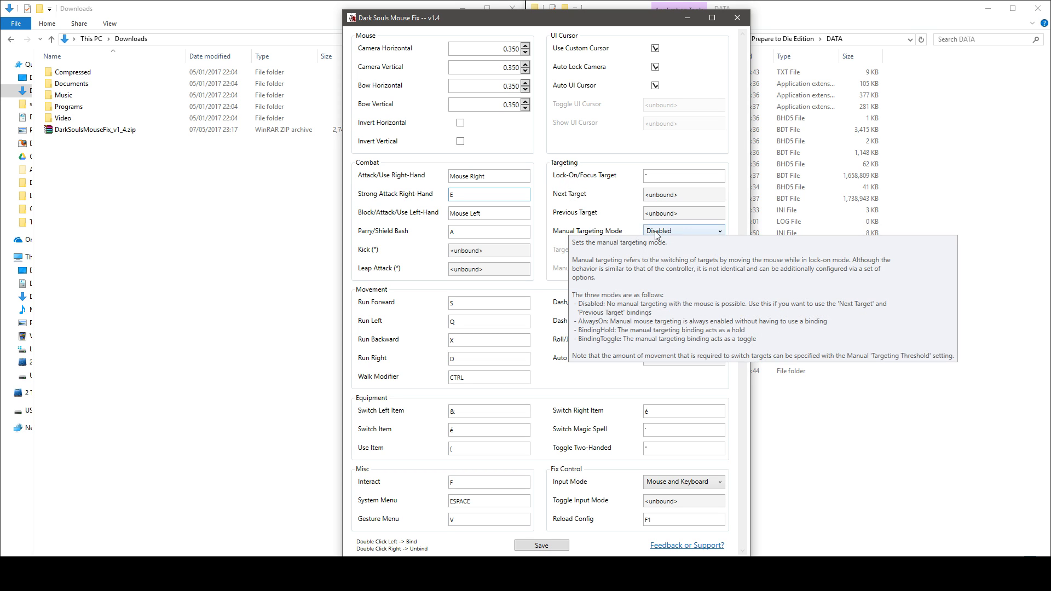
left_click(716, 232)
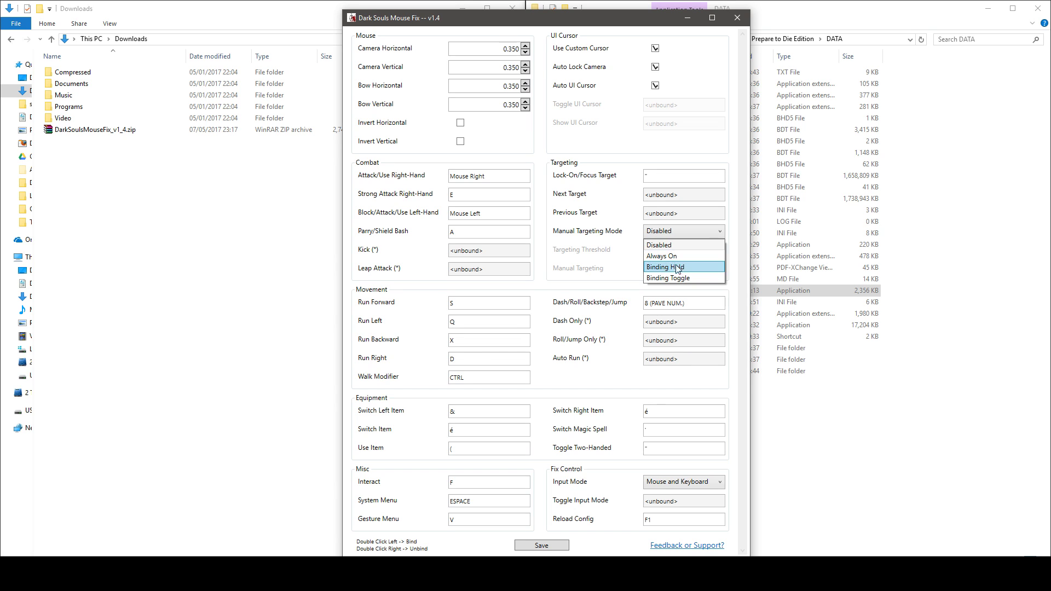
left_click(586, 235)
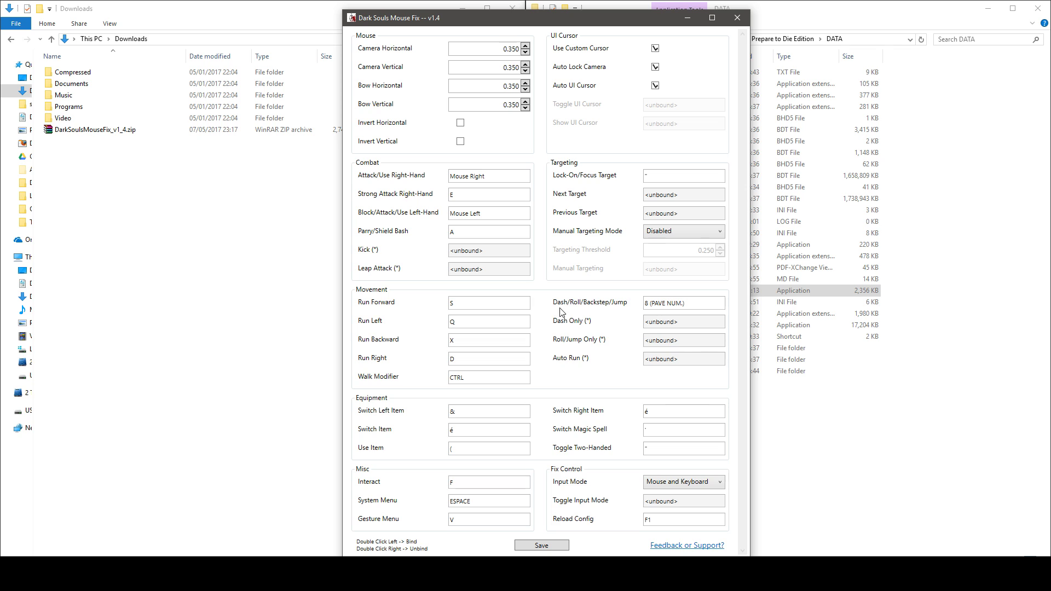
mouse_move(582, 305)
mouse_move(553, 363)
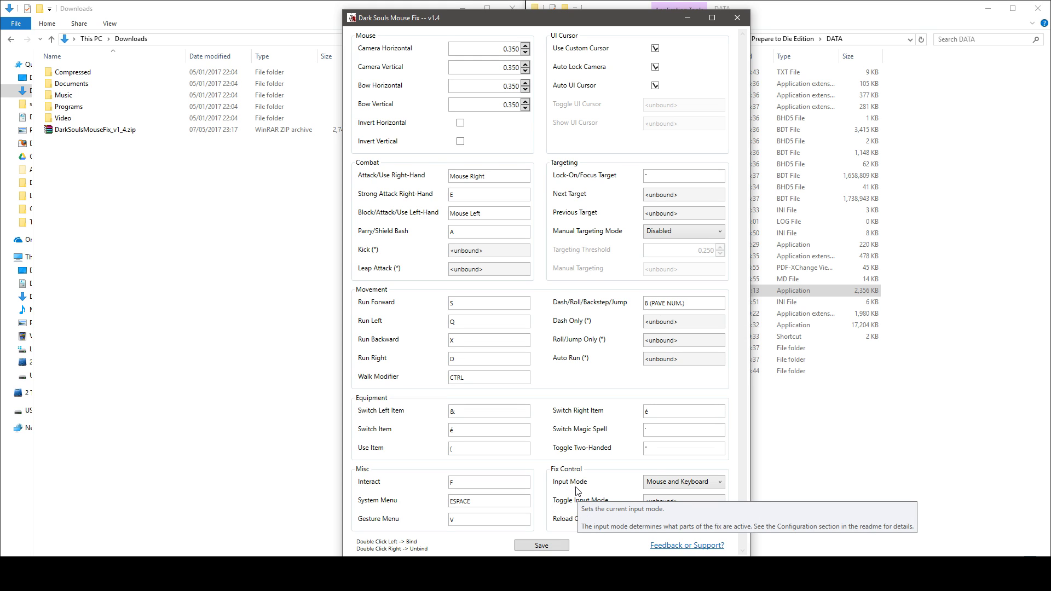
Switch the Input Mode to Steam Controller and back to Mouse and Keyboard
left_click(721, 487)
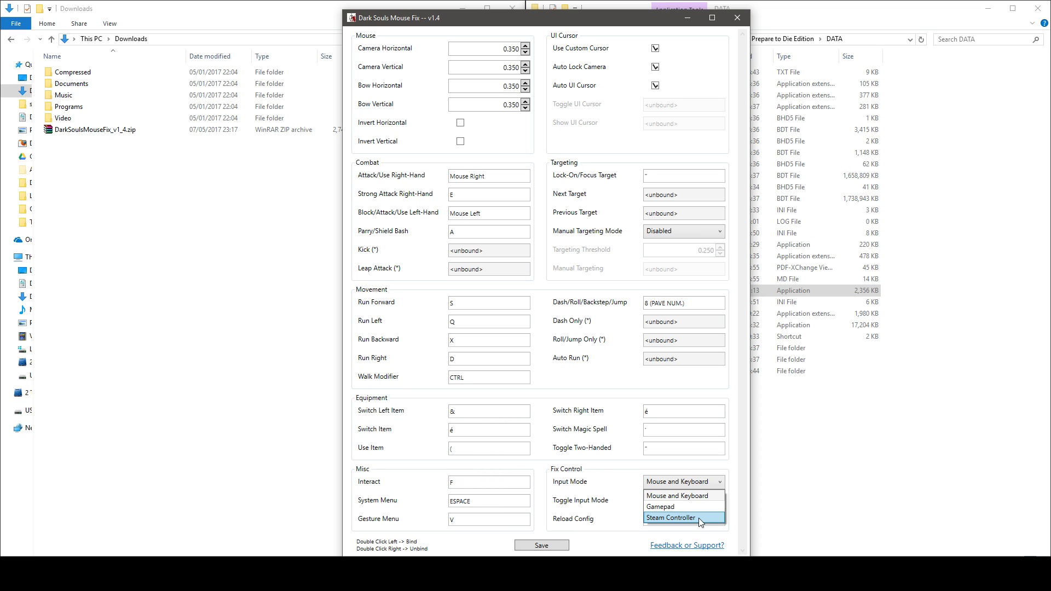
left_click(699, 518)
left_click(701, 482)
left_click(702, 498)
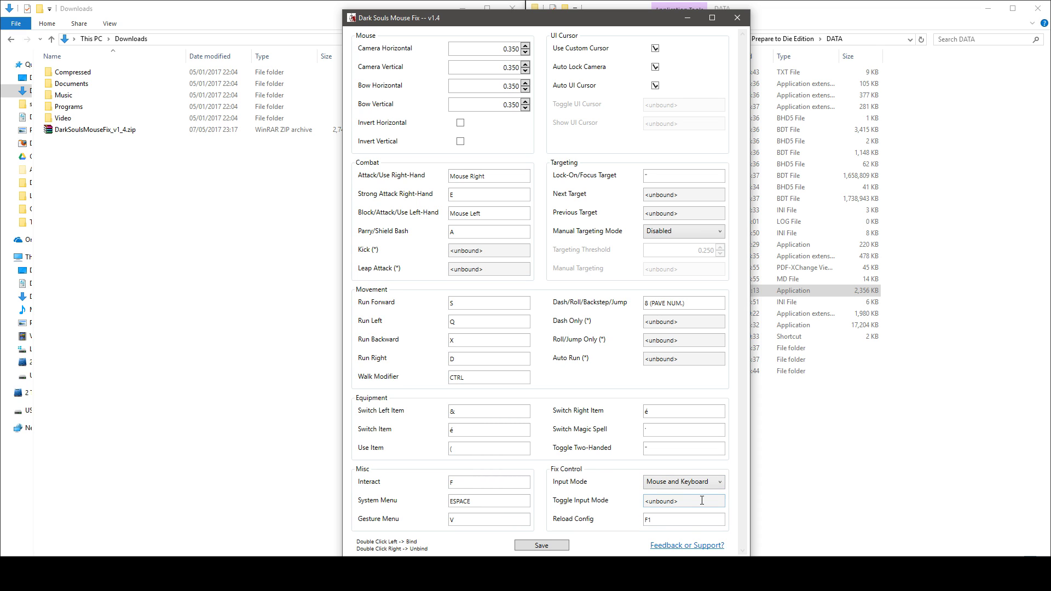
Save the mouse fix configuration
mouse_move(624, 535)
left_click(541, 548)
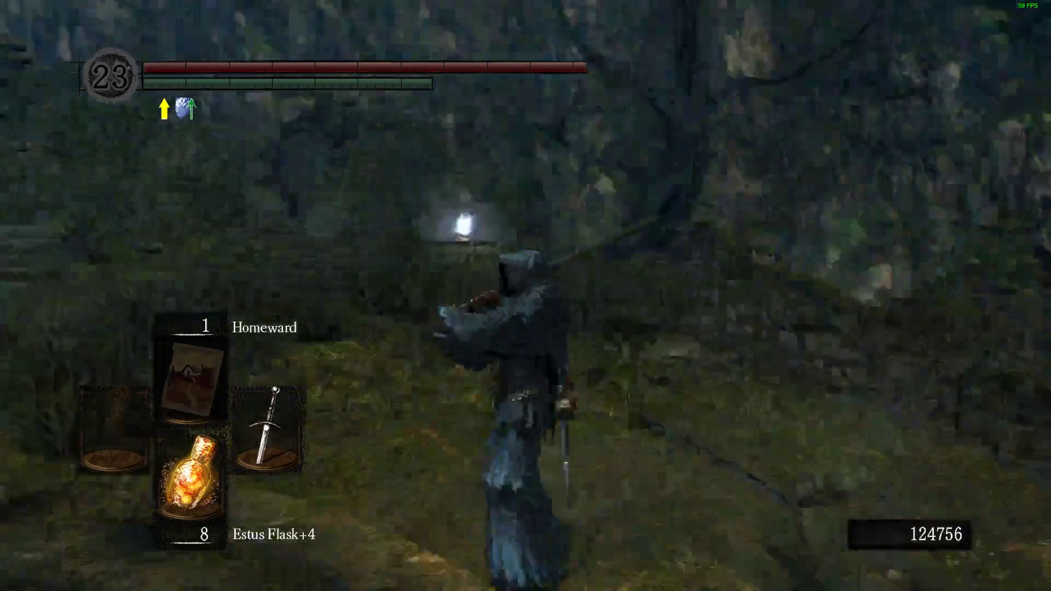
key("w")
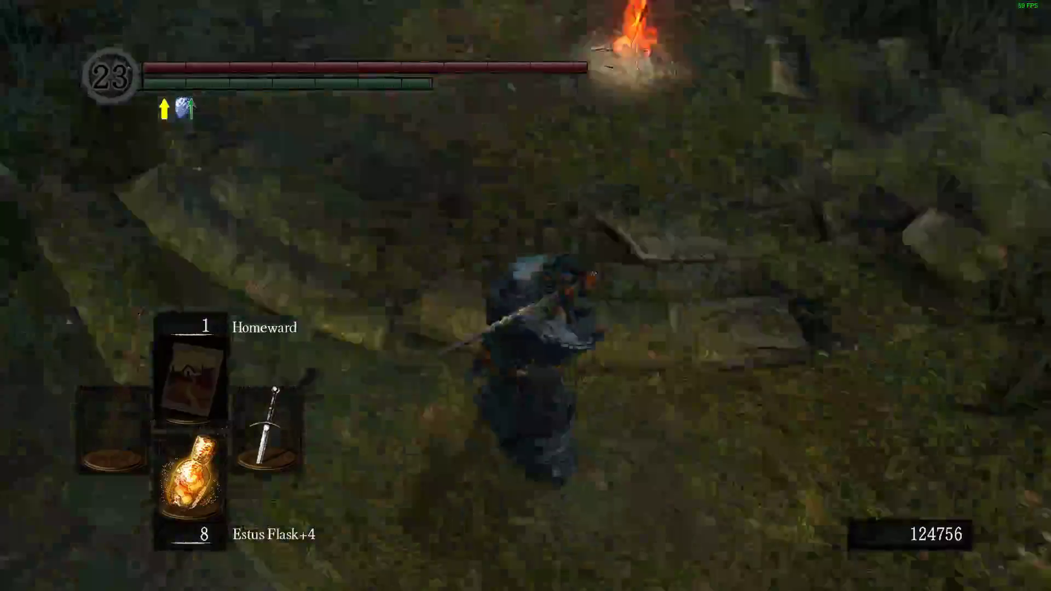
key("w")
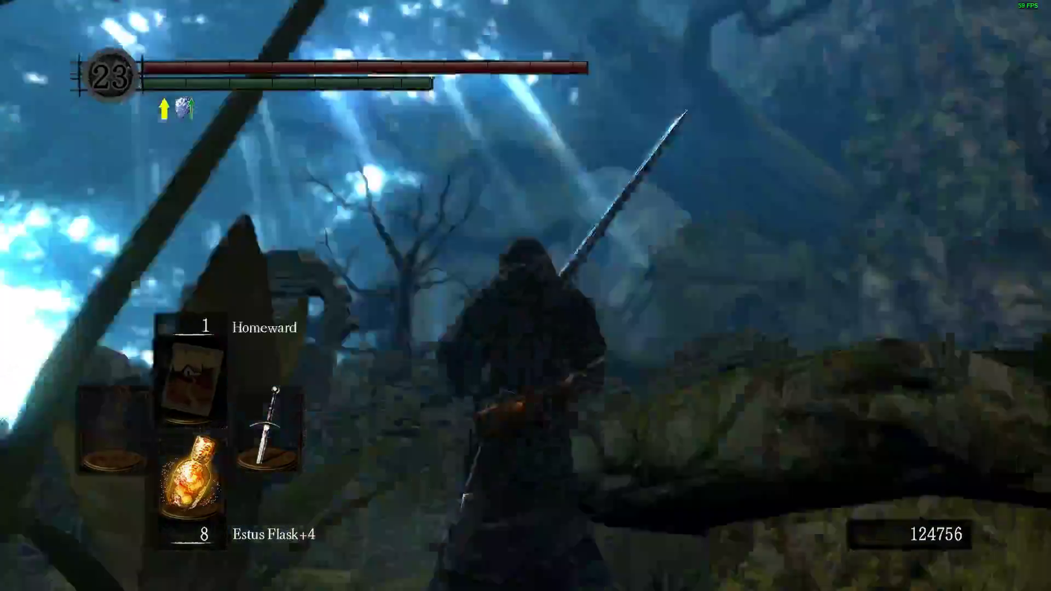
key("w")
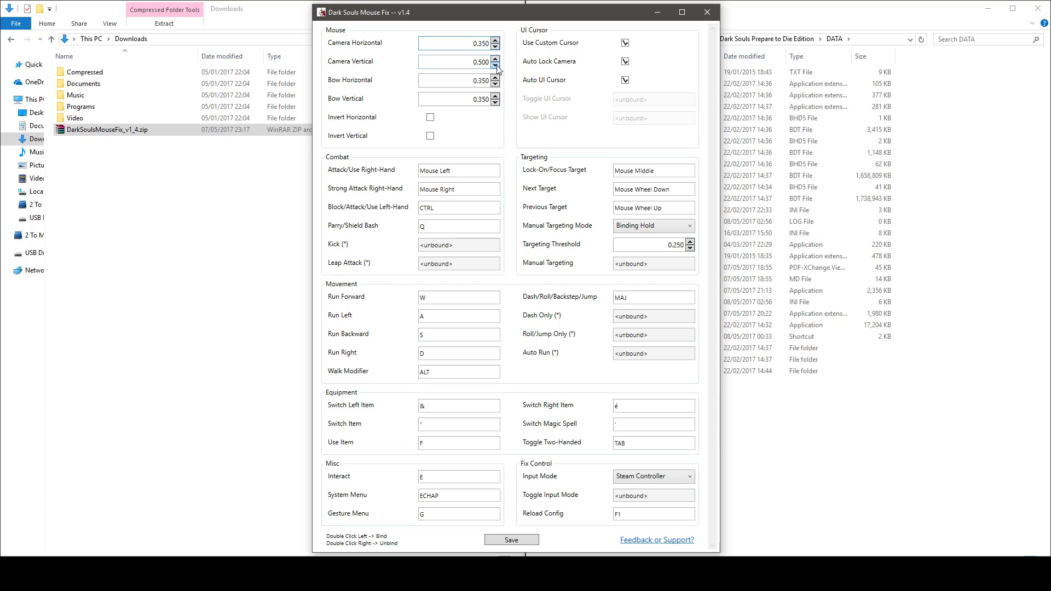
Set the Camera Vertical sensitivity to 0.350, save the configuration and close the Dark Souls Mouse Fix window
left_click(496, 65)
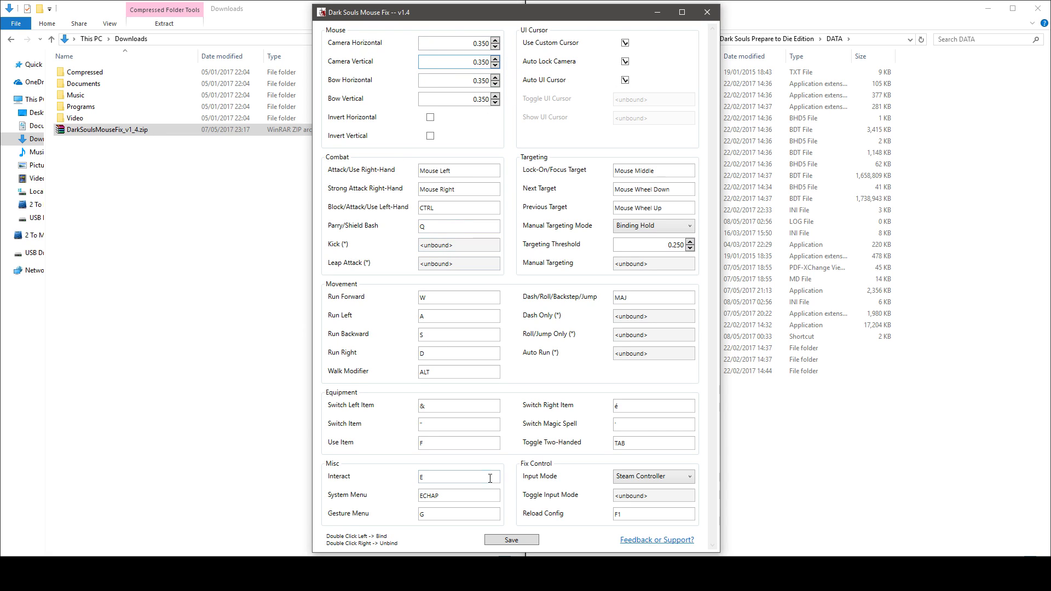
left_click(512, 542)
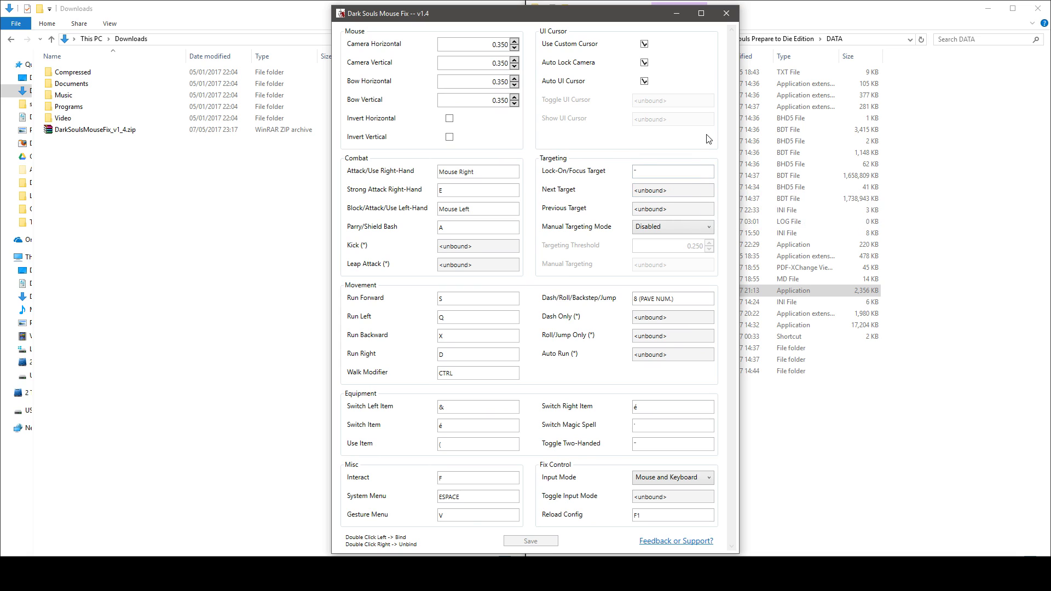
left_click(728, 14)
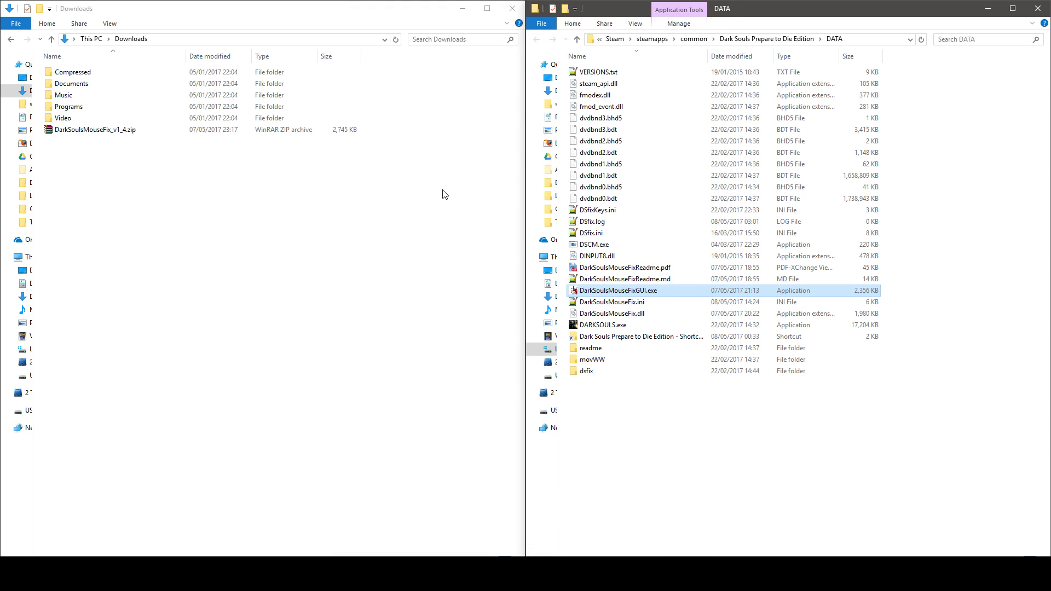